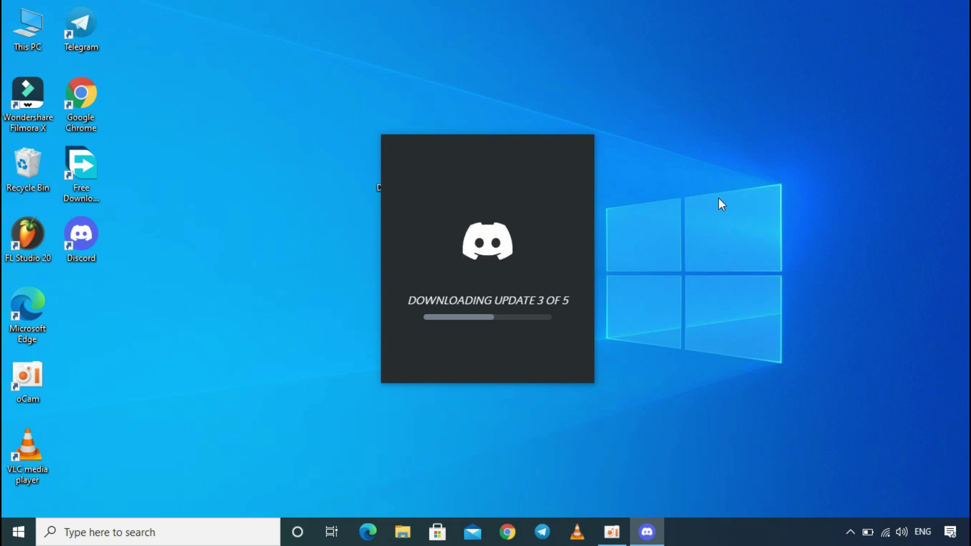
- Find the official Discord website through a Google search for discord and open the Discord web app from its homepage
click(180, 226)
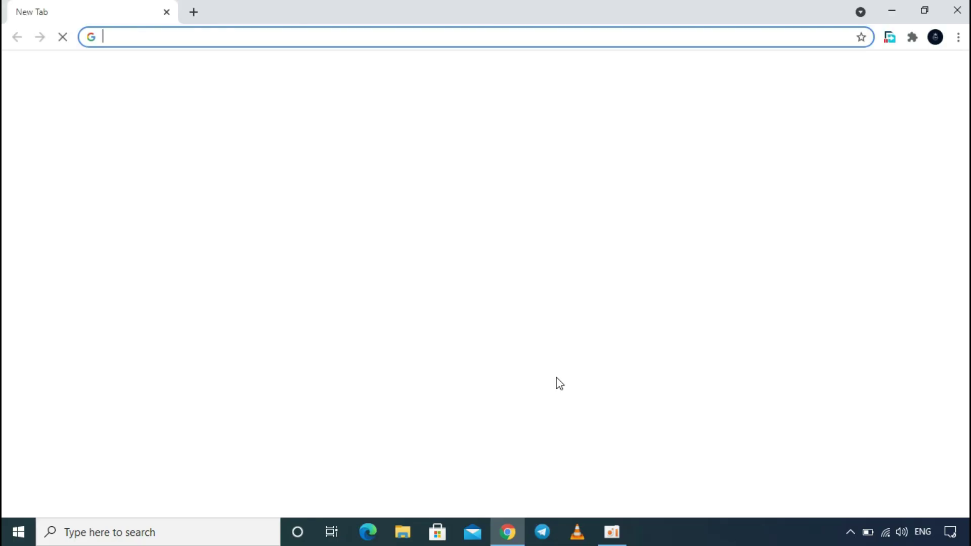
text(d)
key(Down)
key(Return)
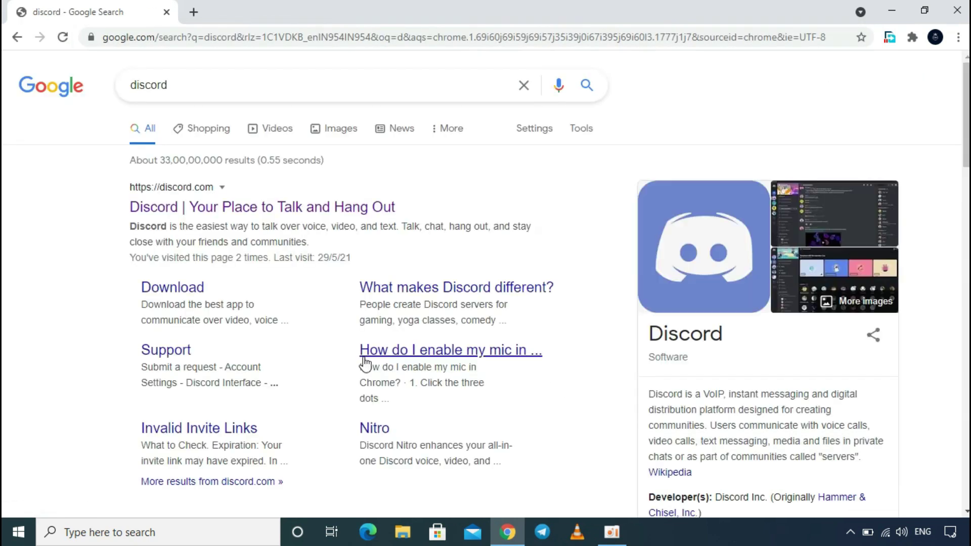
click(343, 207)
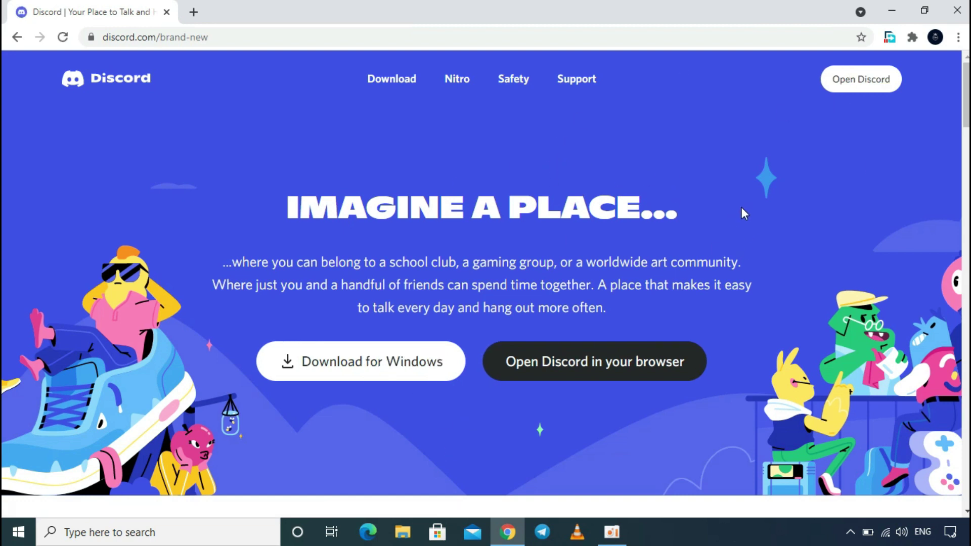
click(866, 82)
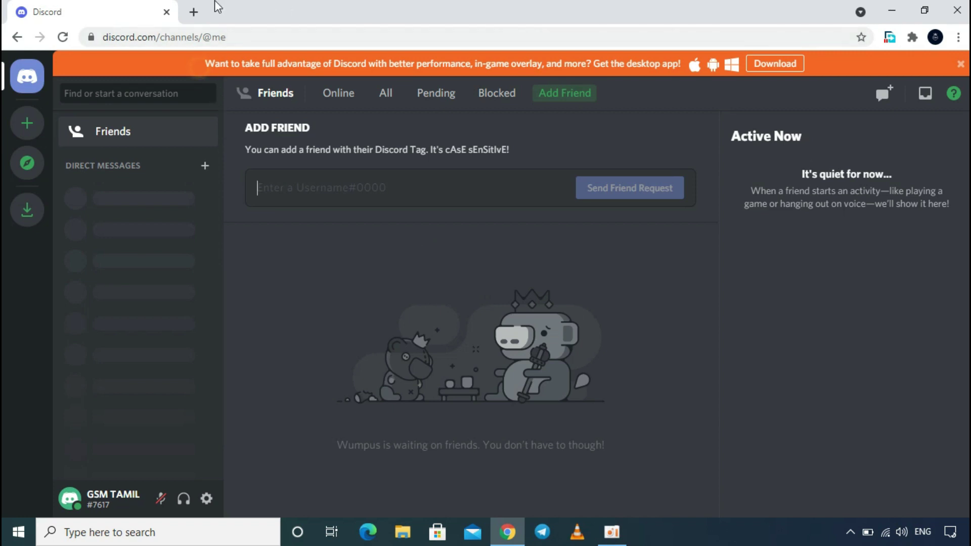
- Open the Discord homepage in a new browser tab and examine its feature sections down to the Windows download offer
click(194, 12)
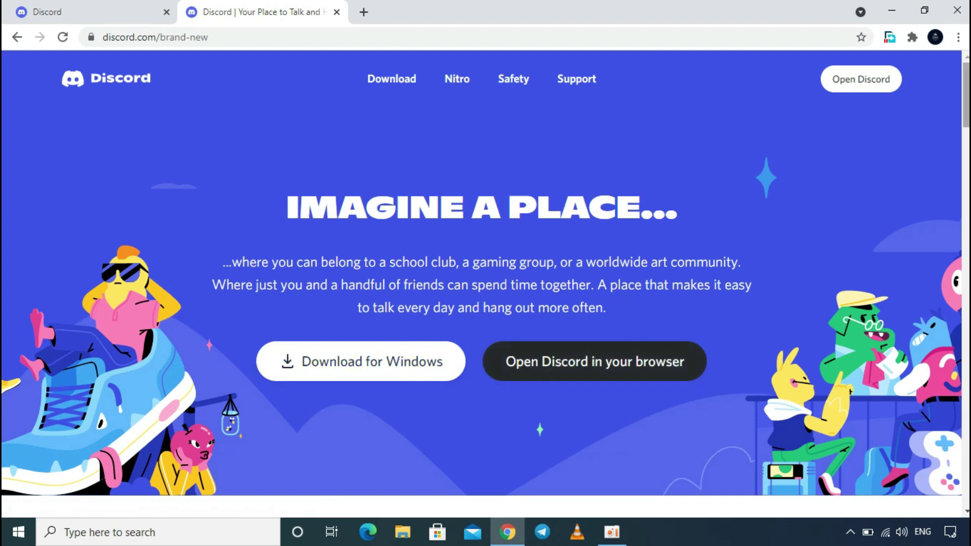
scroll(966, 96, down, 1)
scroll(486, 265, down, 8)
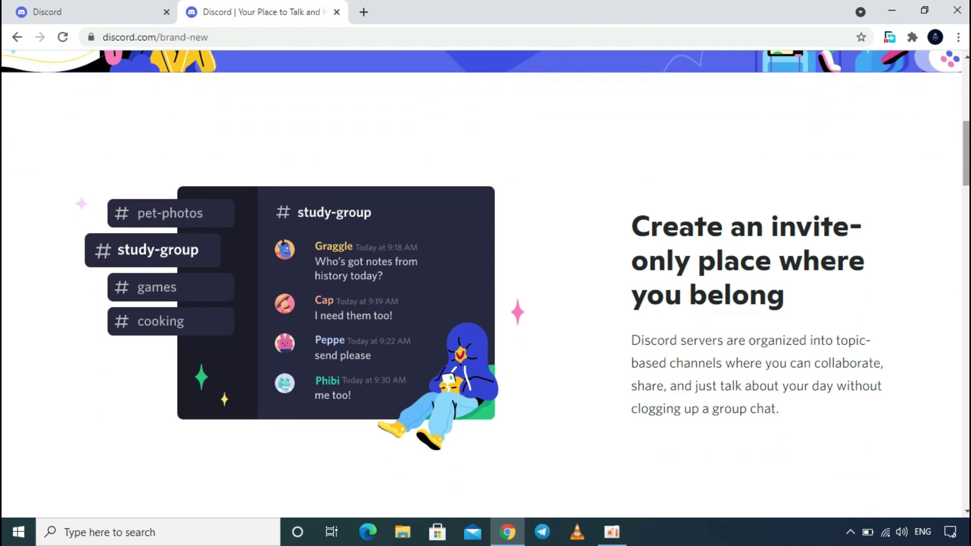
scroll(485, 273, down, 3)
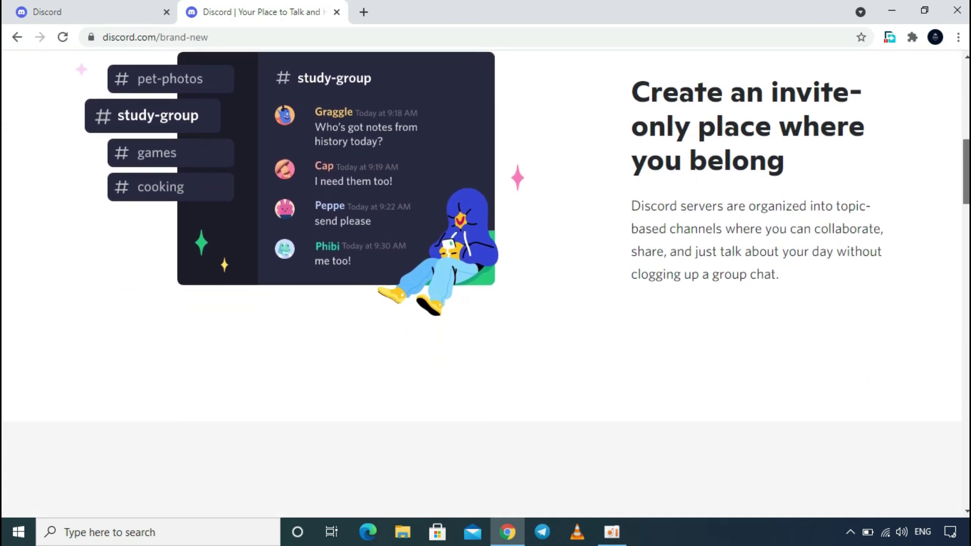
scroll(486, 273, down, 2)
scroll(486, 273, down, 3)
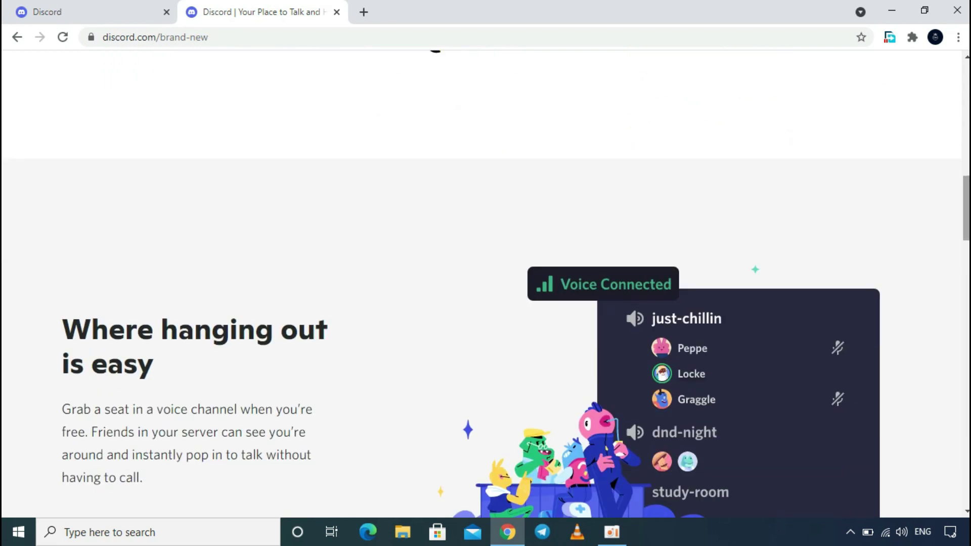
scroll(485, 273, down, 3)
scroll(486, 274, down, 2)
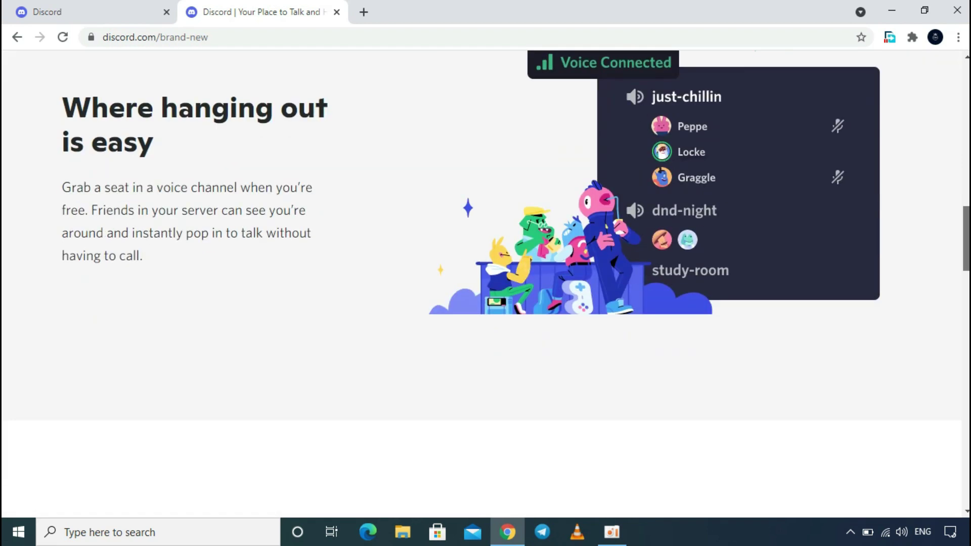
scroll(485, 273, down, 3)
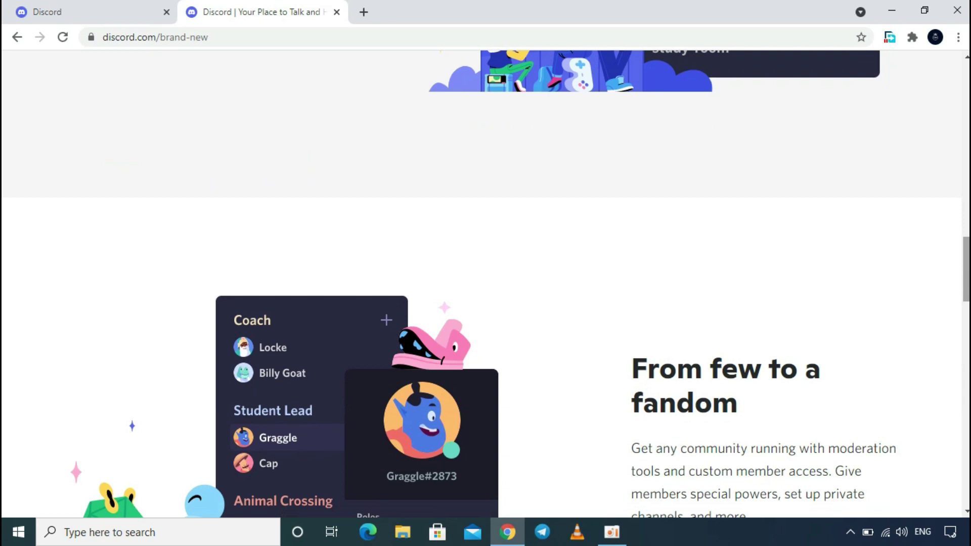
scroll(485, 273, down, 6)
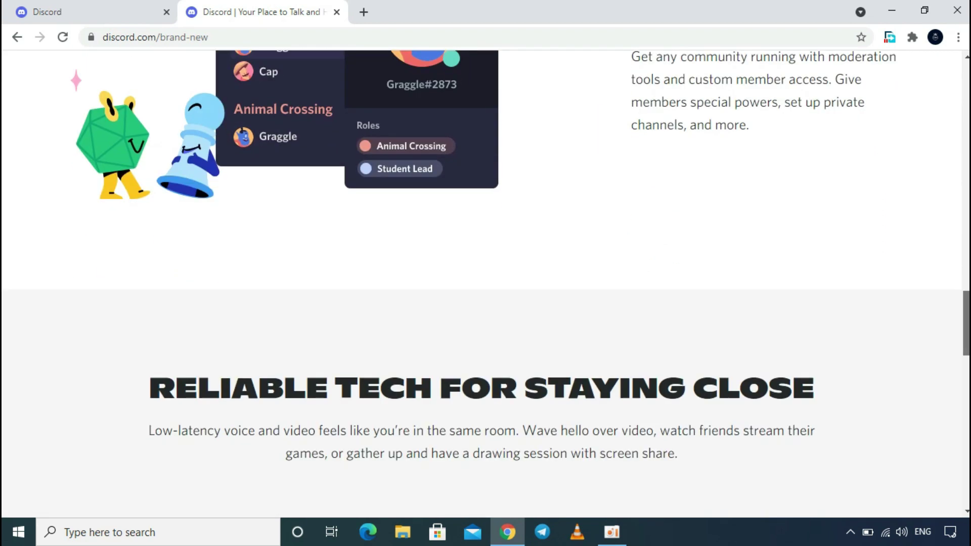
scroll(485, 273, down, 15)
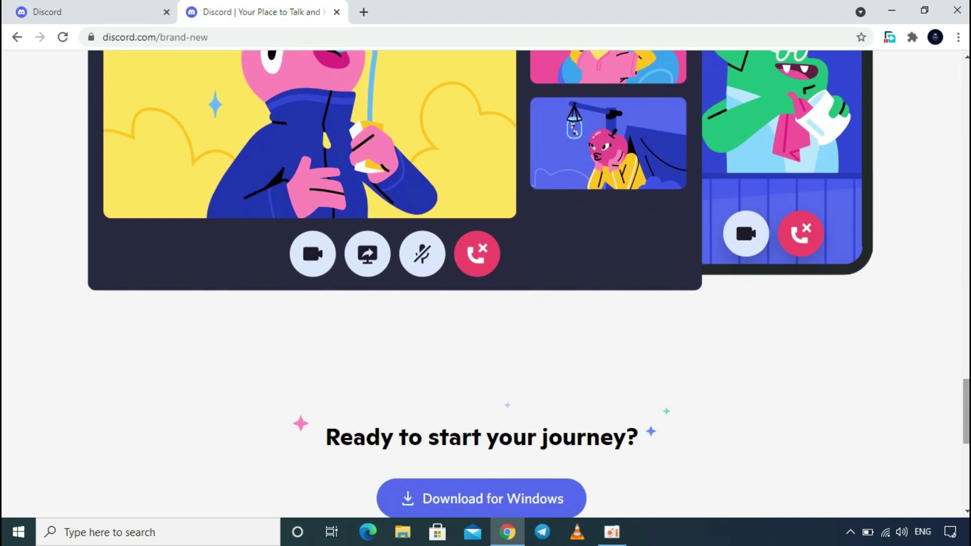
scroll(573, 346, down, 2)
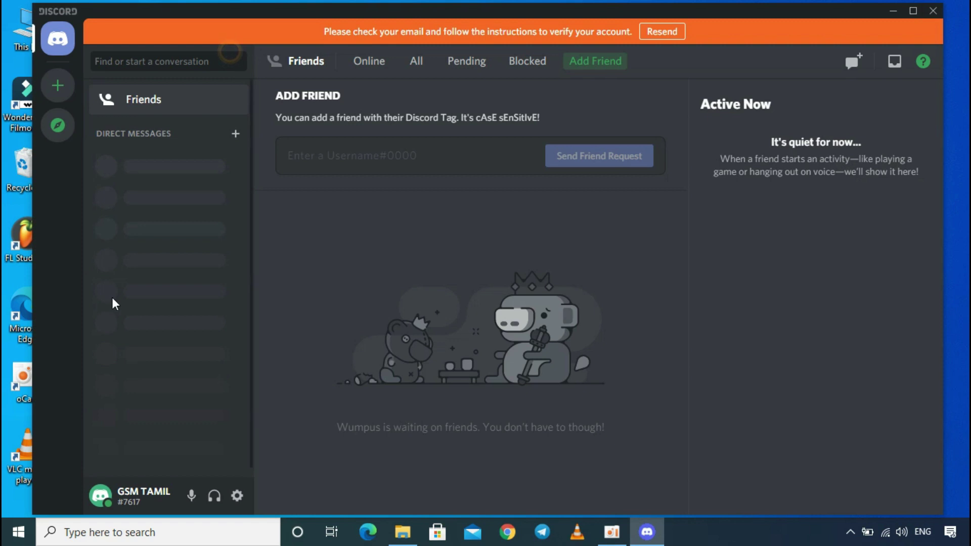
- Look through the Online, All, Pending, Blocked and Add Friend views of the Friends page in the Discord desktop app
click(127, 506)
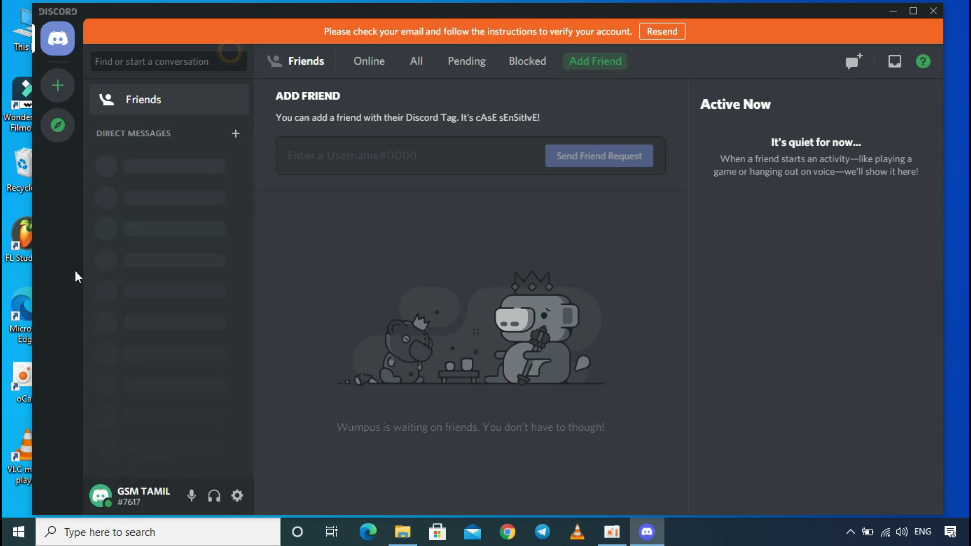
click(388, 67)
click(415, 63)
click(465, 71)
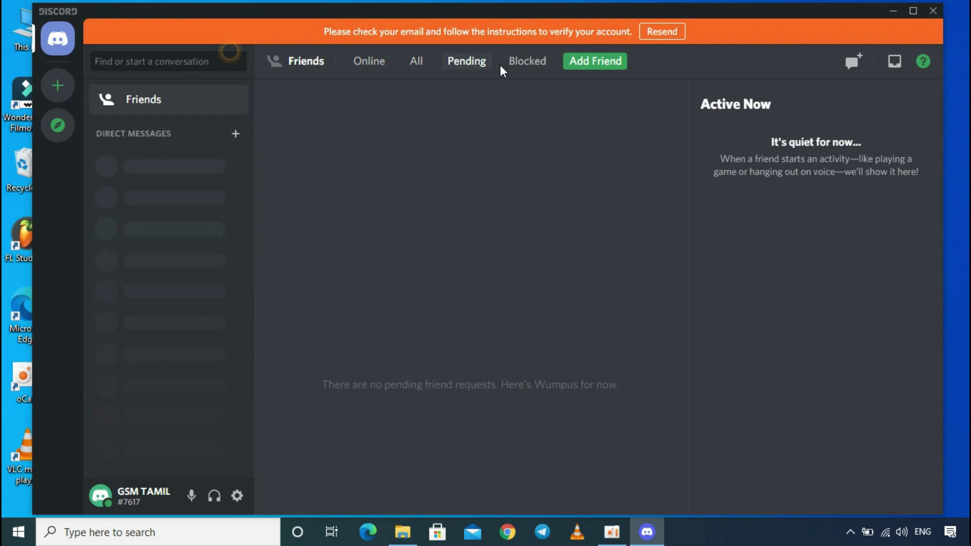
click(545, 64)
click(595, 67)
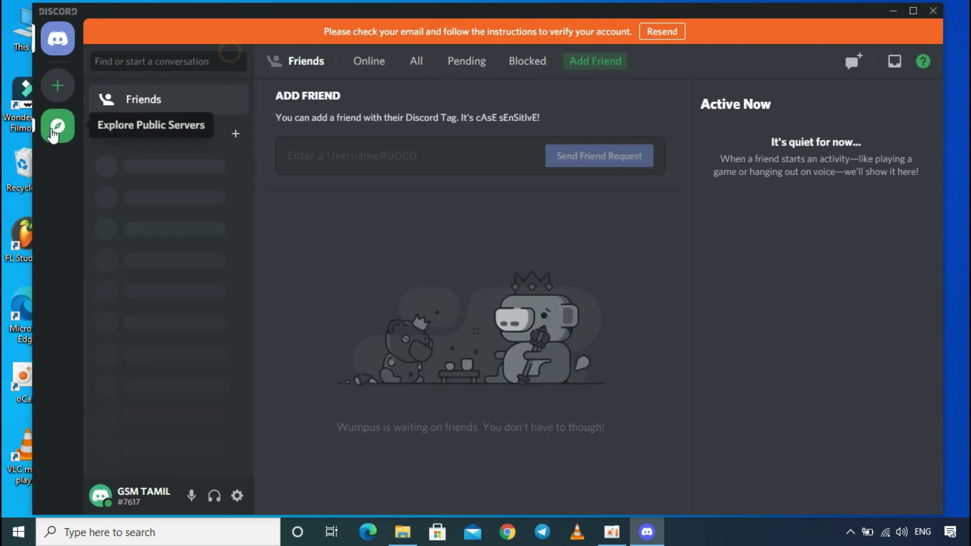
- Explore the public servers, viewing the featured communities and the Gaming, Science & Tech and Entertainment categories
click(53, 135)
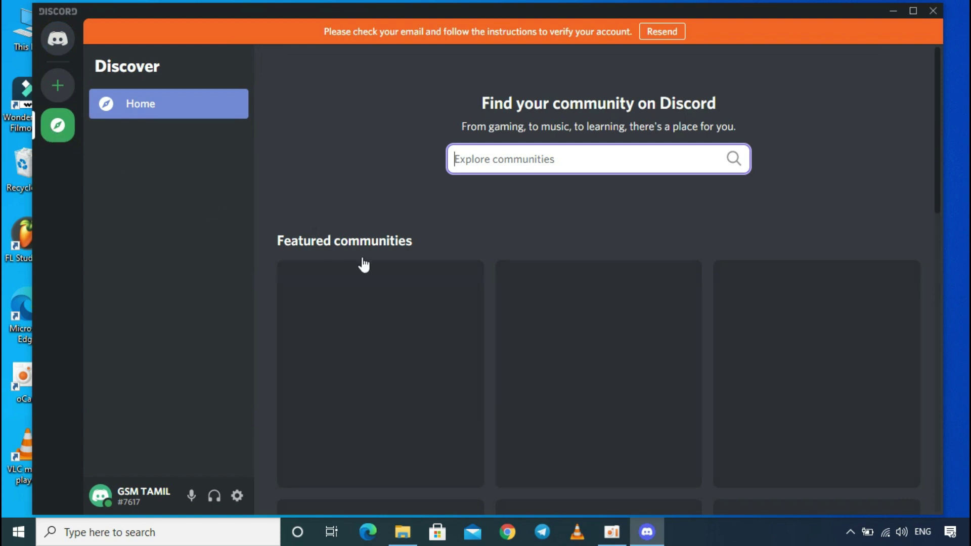
scroll(391, 264, down, 3)
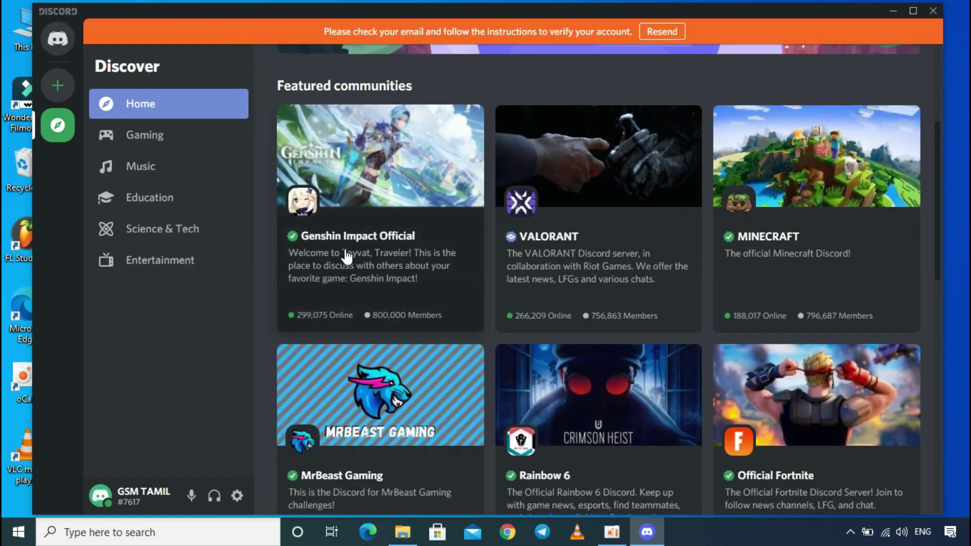
scroll(630, 234, down, 5)
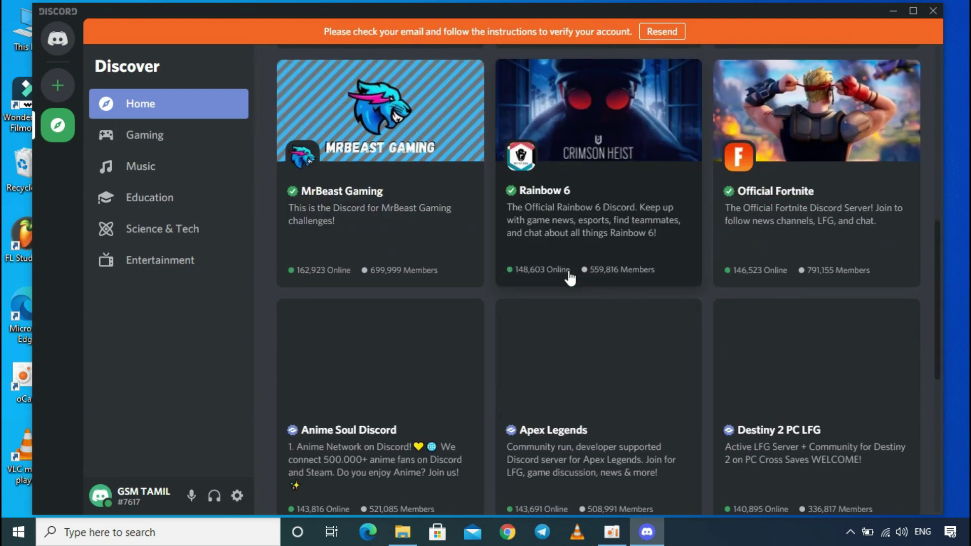
click(173, 130)
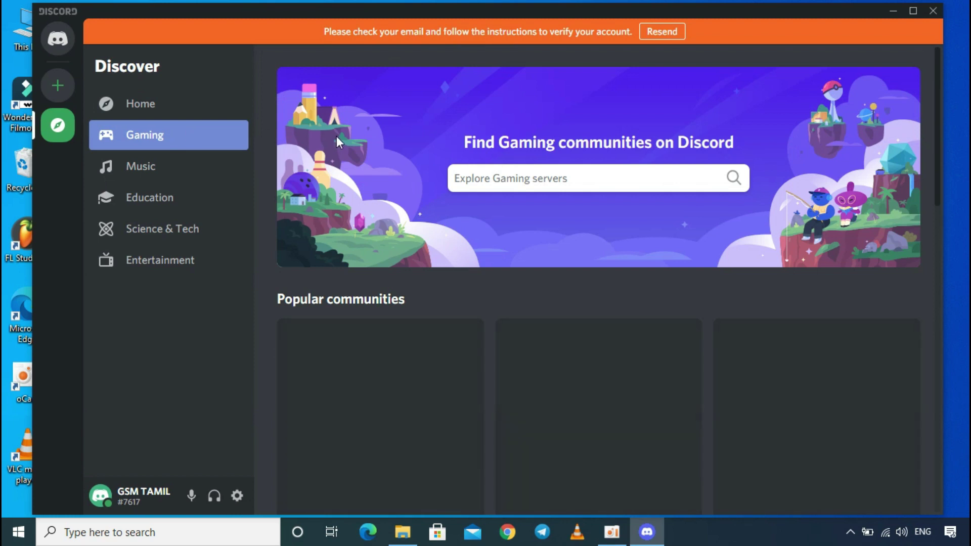
scroll(493, 162, down, 4)
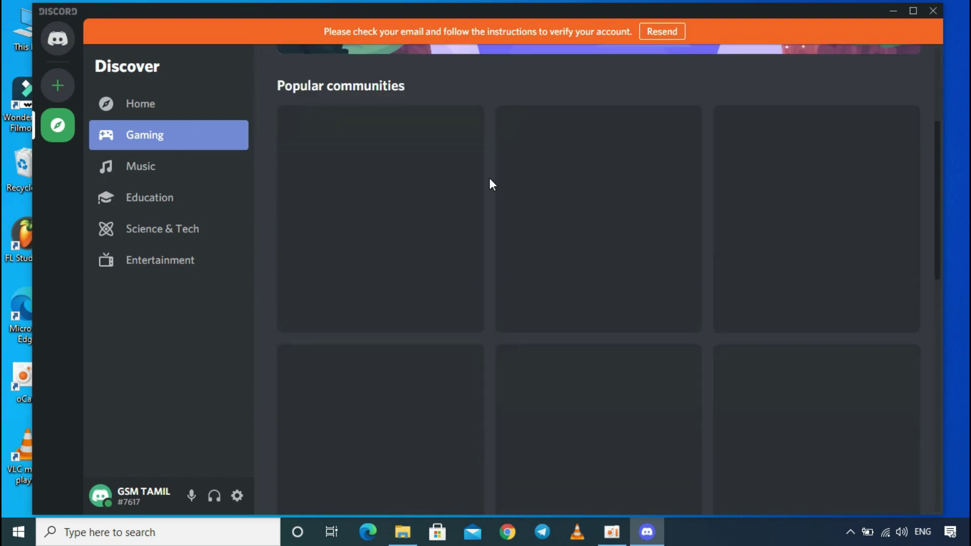
scroll(489, 180, up, 1)
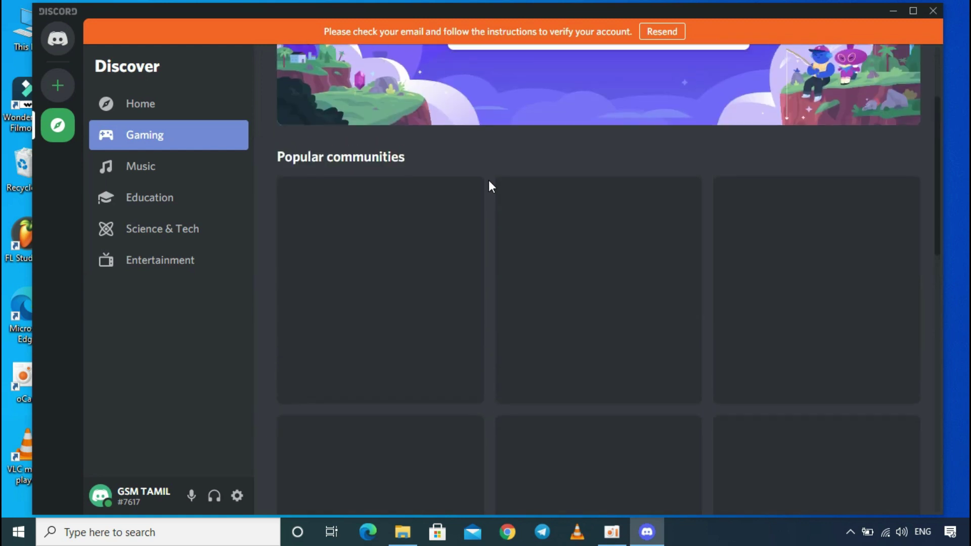
click(185, 232)
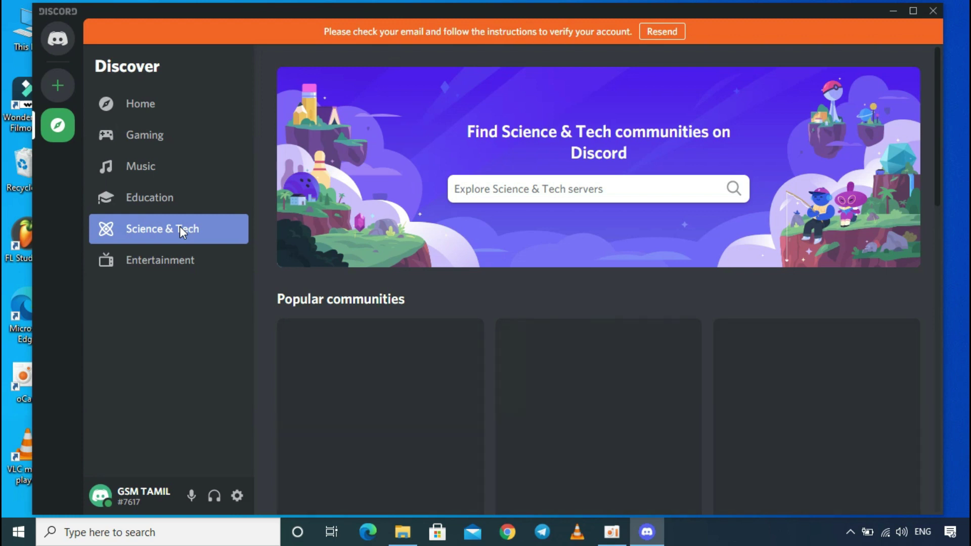
click(162, 260)
- Examine the template choices for creating a server, then dismiss the dialog without creating one
click(48, 90)
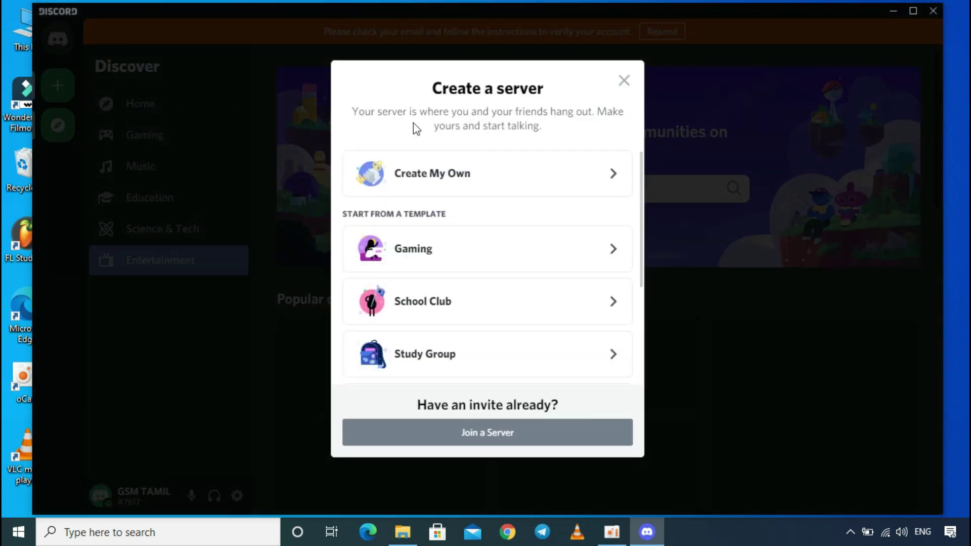
scroll(458, 238, down, 4)
scroll(465, 288, up, 2)
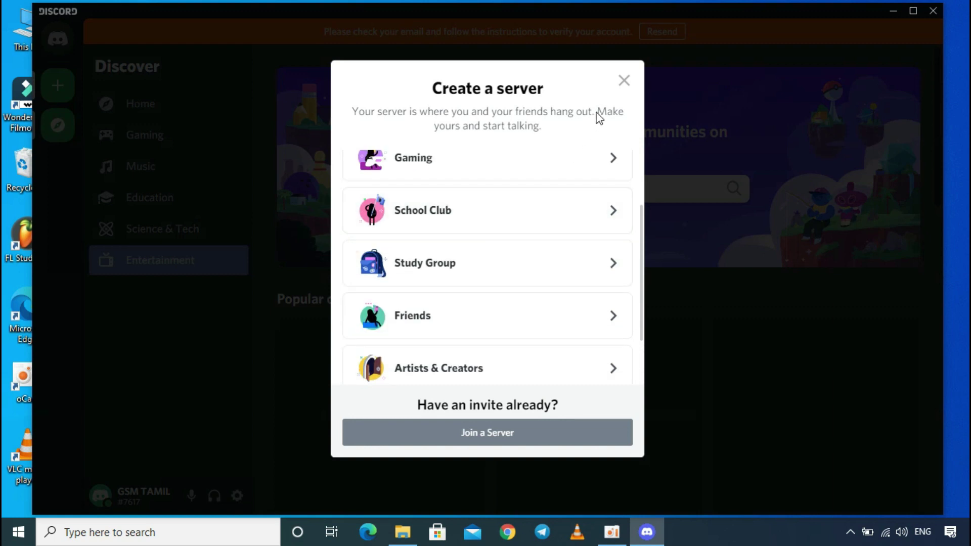
click(624, 80)
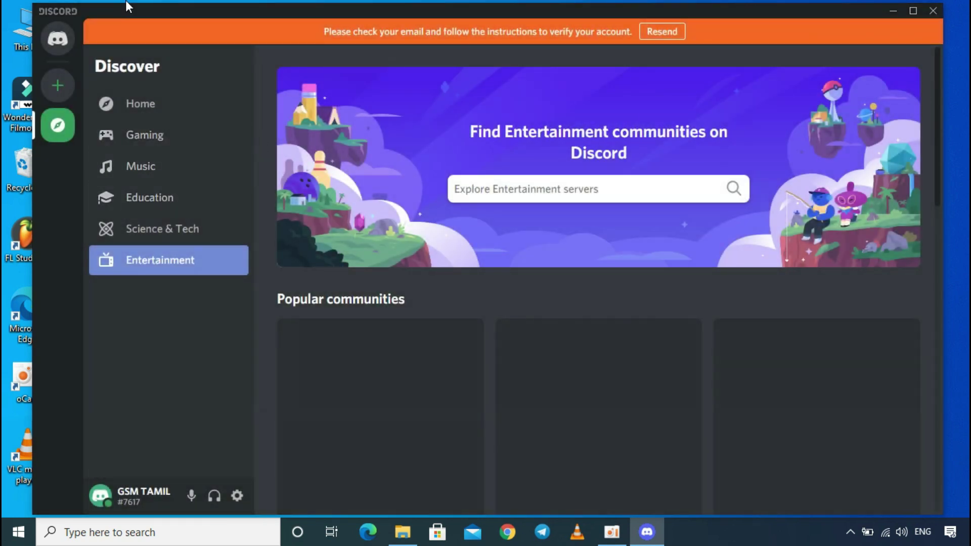
- Return to the Friends page and check the friend selection for a new direct message
click(57, 38)
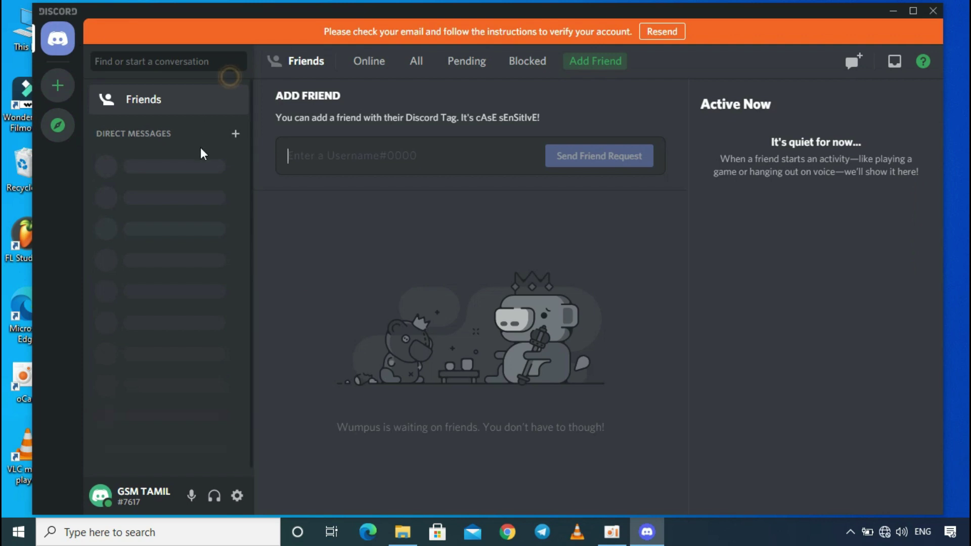
click(235, 134)
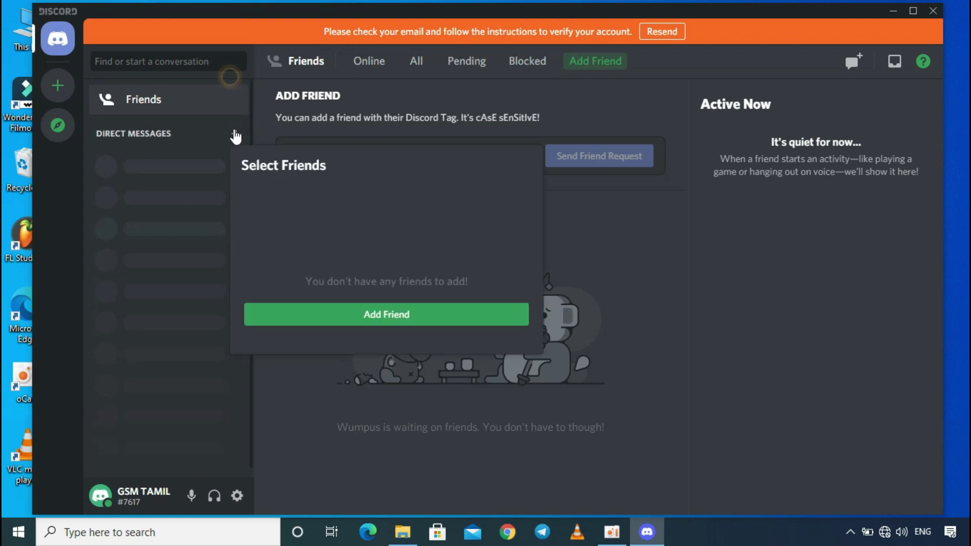
click(235, 135)
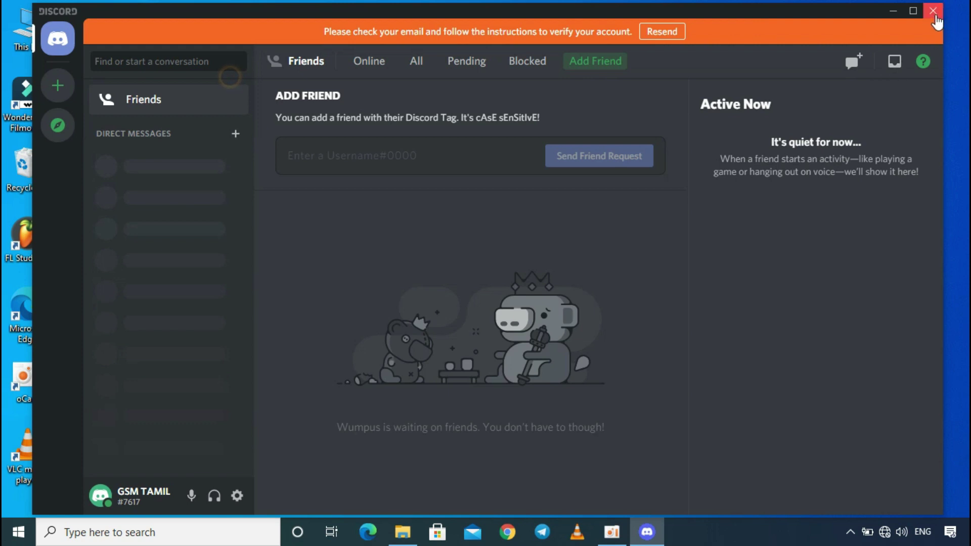
- Close Discord, switch to Chrome and verify the account's email from Discord's verification message in Gmail
click(934, 10)
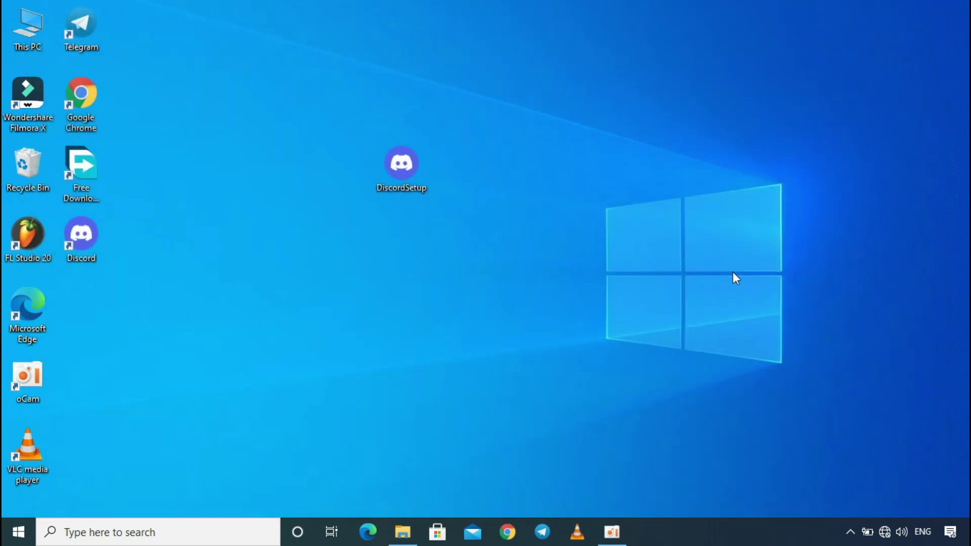
key(alt+Tab)
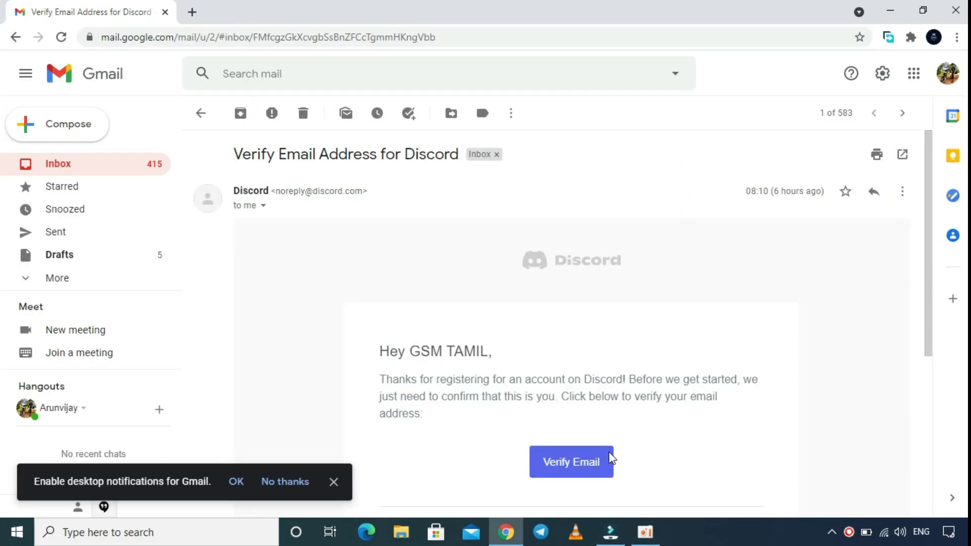
click(591, 464)
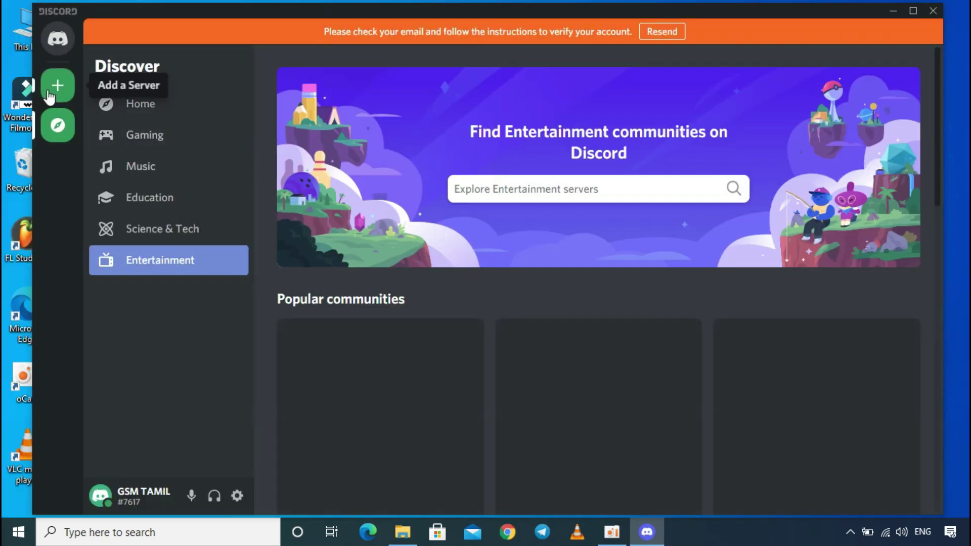
- Start adding a server in the Discord desktop app and review the available server templates
click(49, 94)
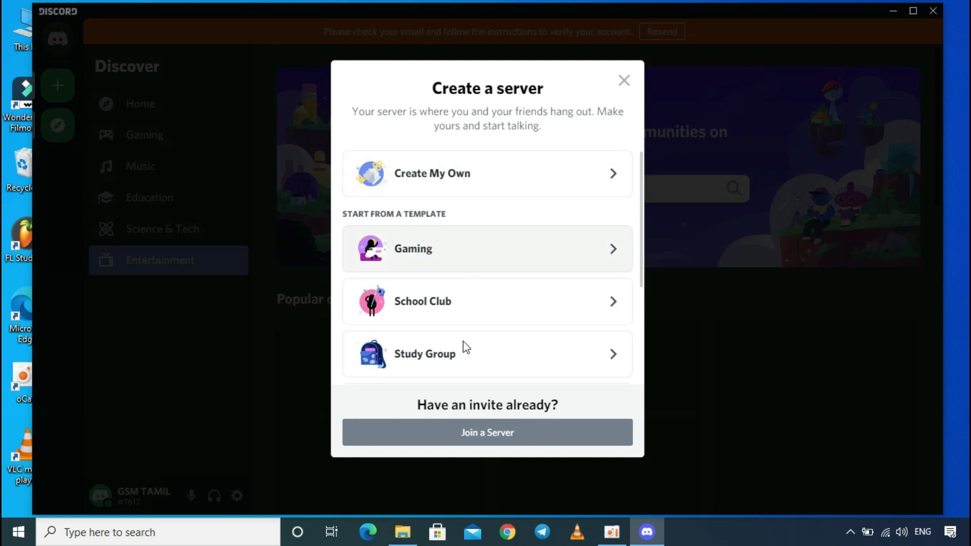
scroll(453, 219, down, 3)
scroll(478, 282, up, 2)
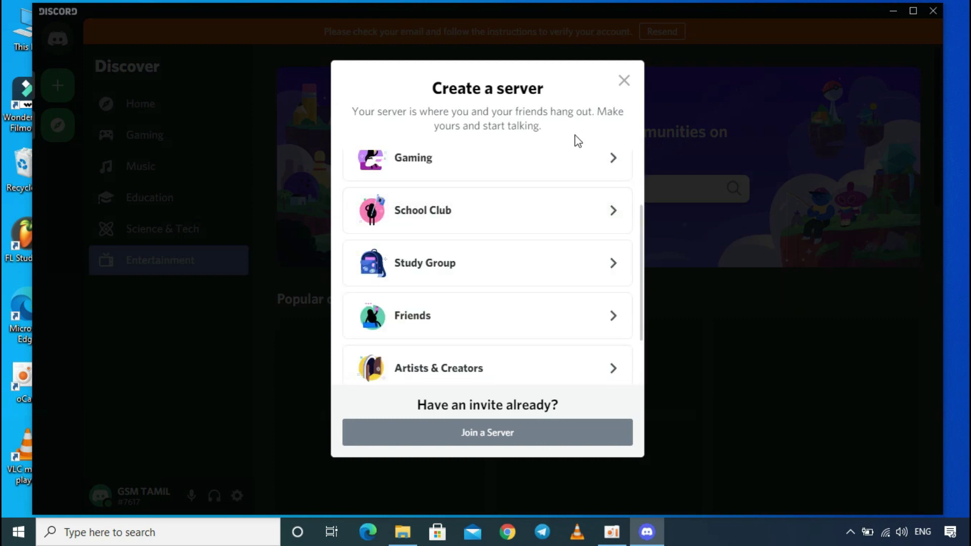